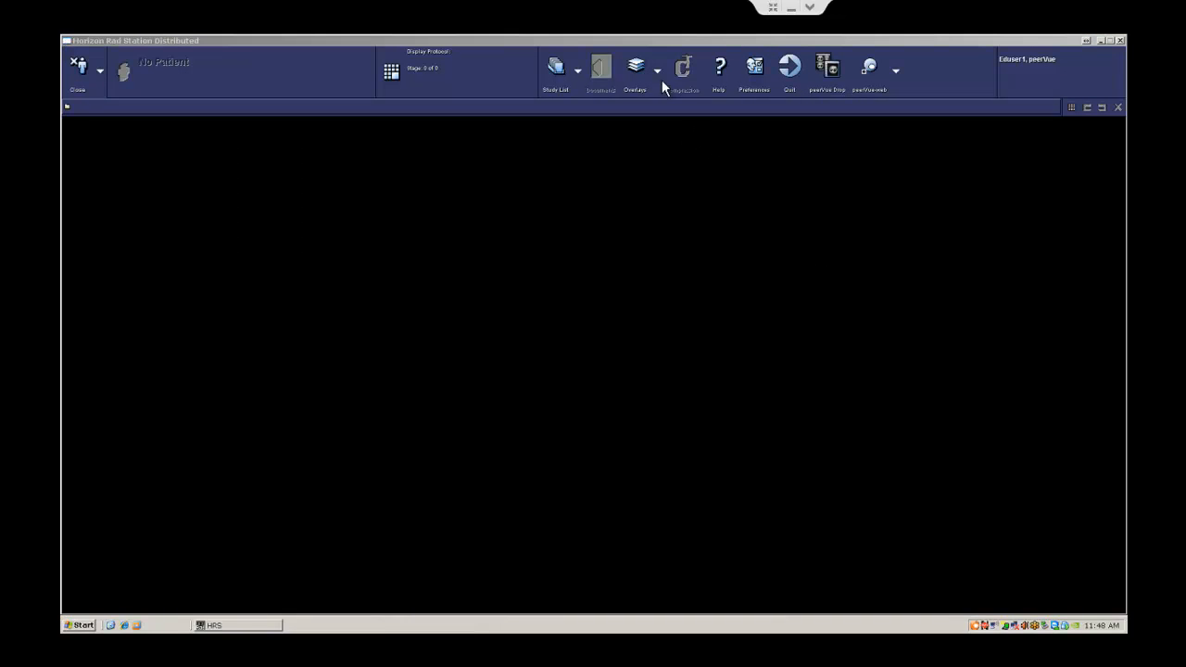
Step: Open the nasal bones skull X-ray from the Study List and bring up its peerVue ED Prelim form
click(558, 73)
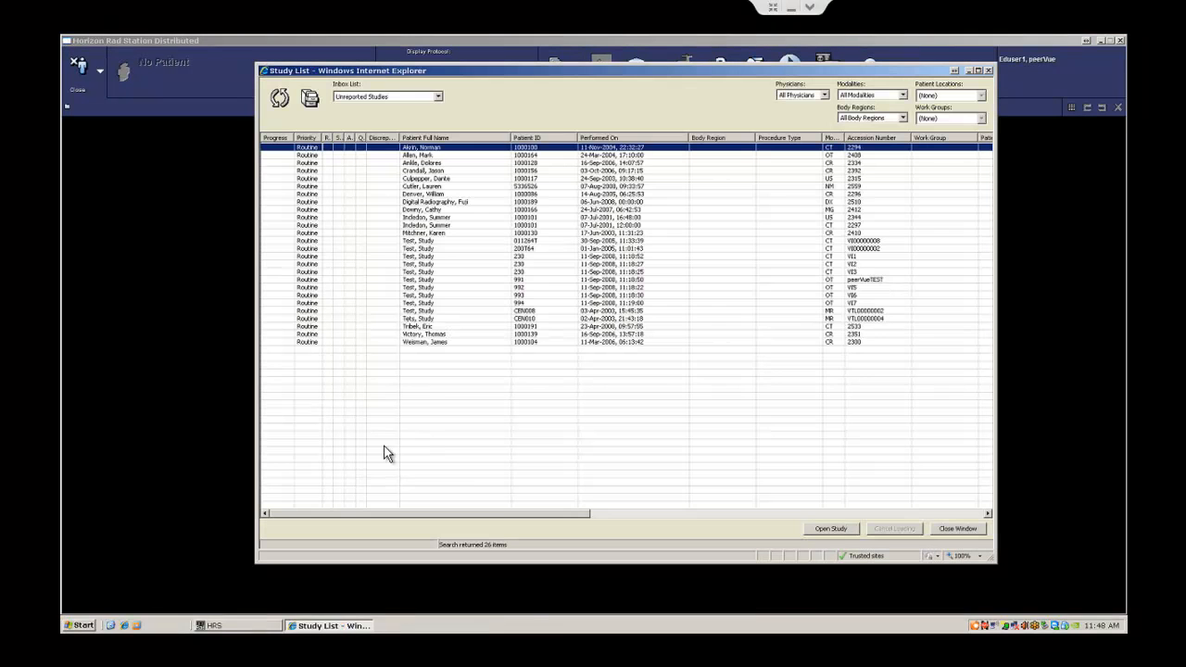
double_click(429, 341)
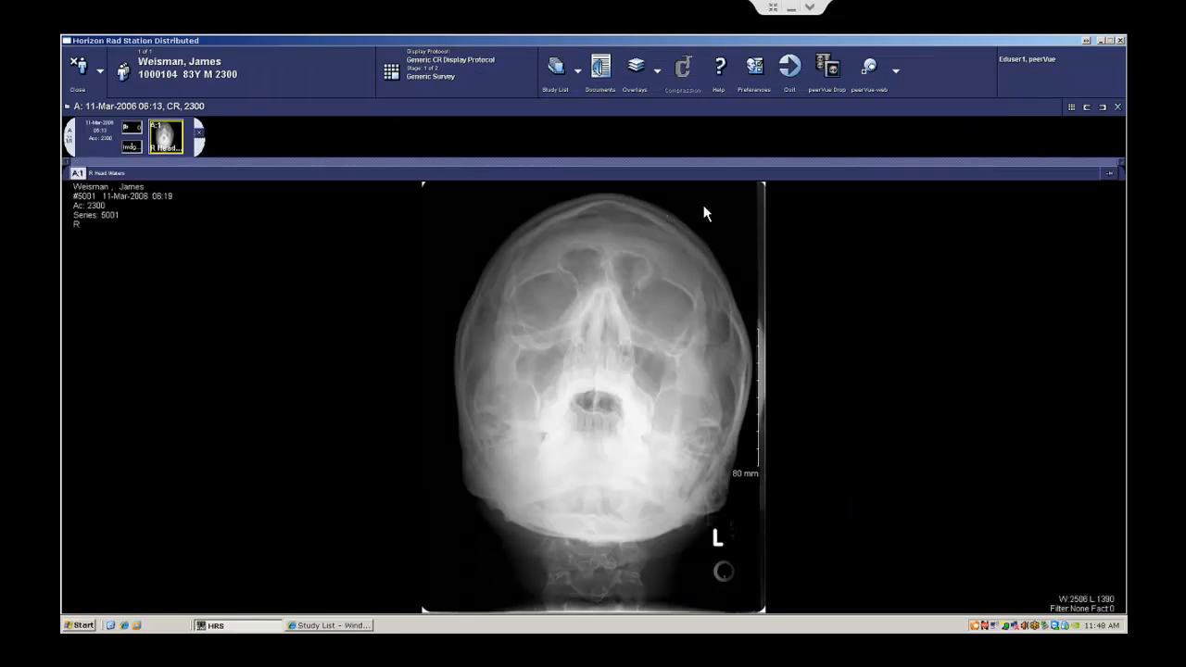
click(830, 79)
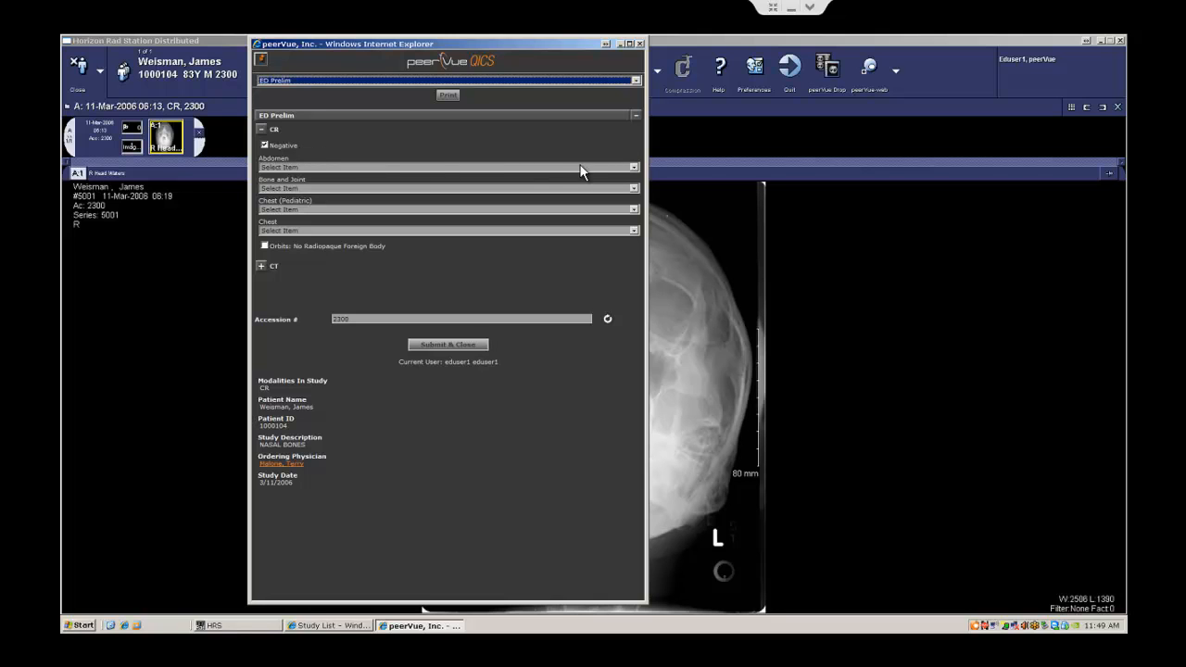
Step: Submit the ED prelim as Negative, leaving Bone and Joint unselected
click(633, 188)
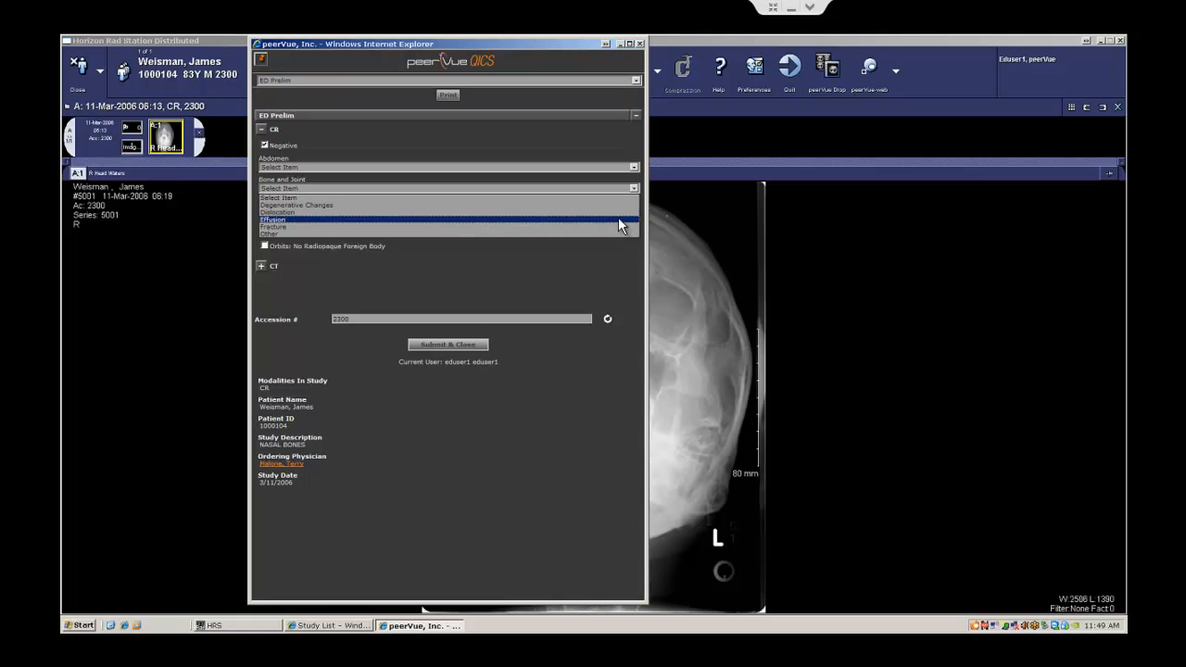
click(600, 138)
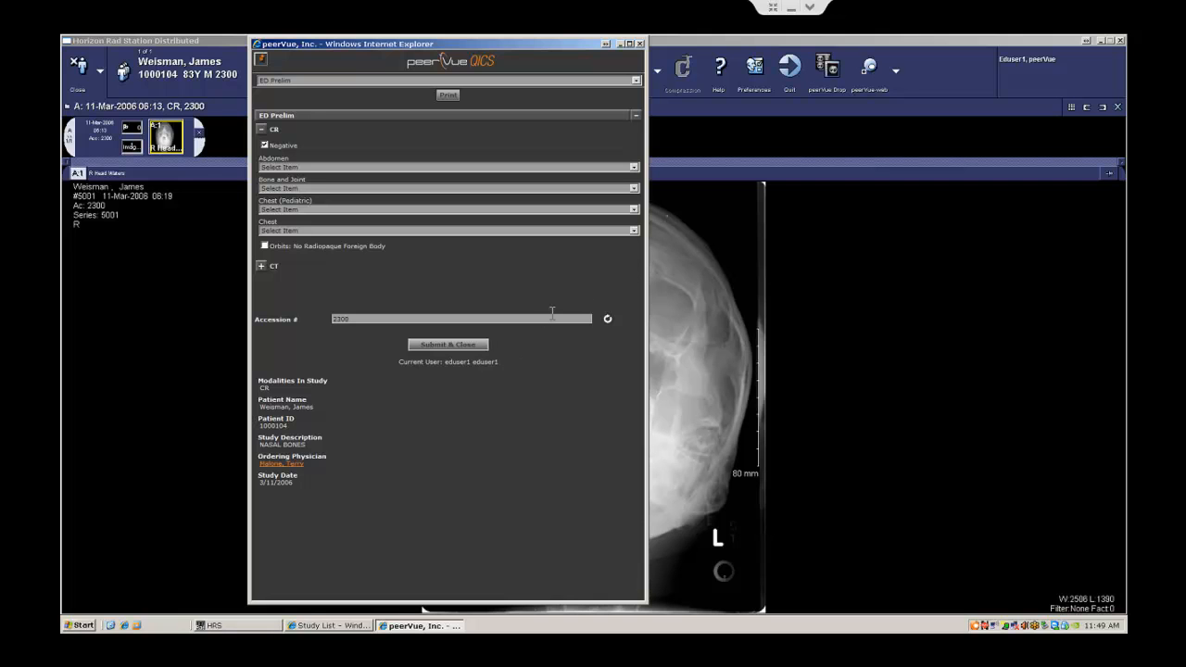
click(465, 344)
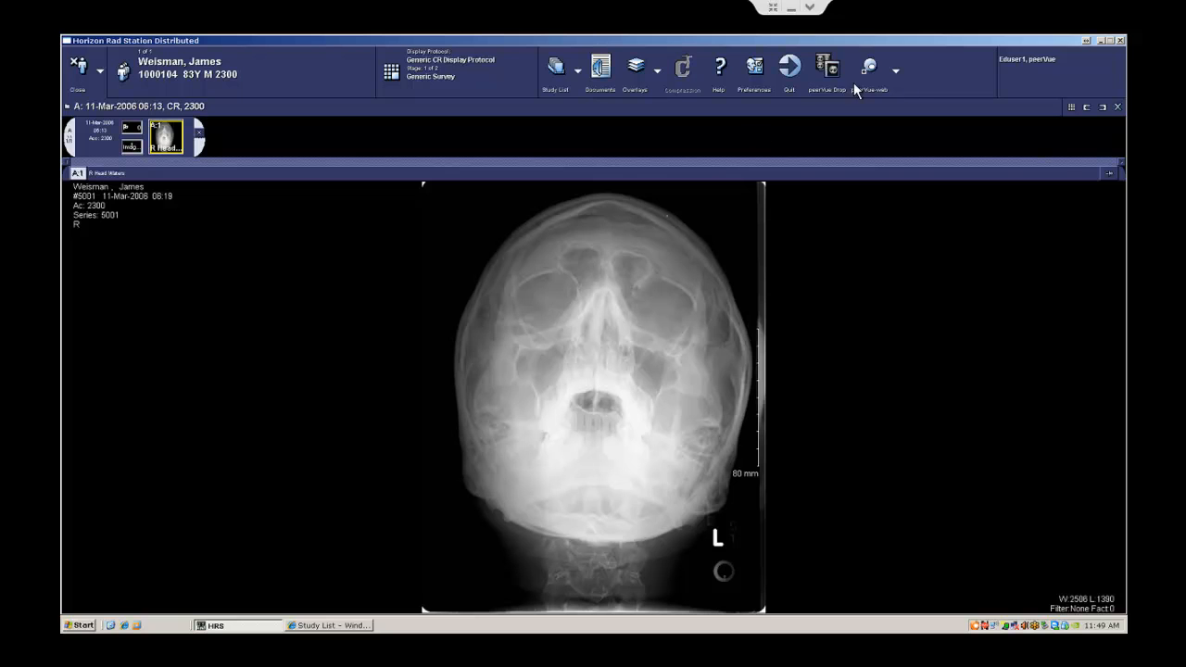
click(1043, 62)
Step: Quit Horizon Rad Station and sign back in as raduser1 with the account password
click(1063, 71)
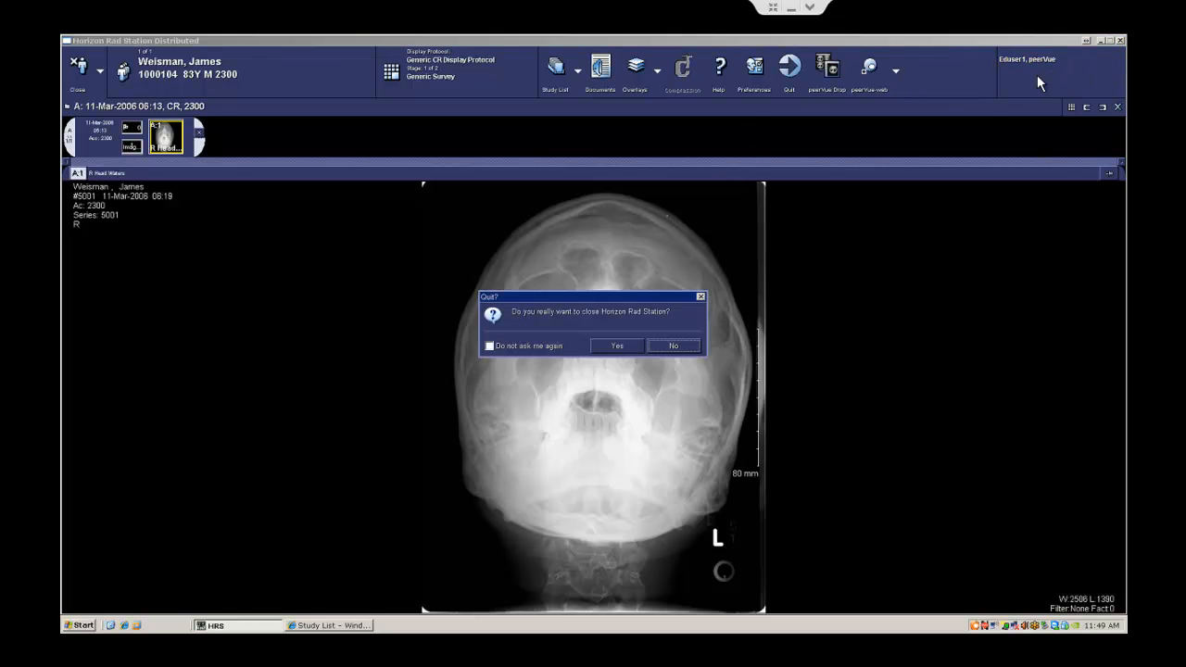
click(615, 347)
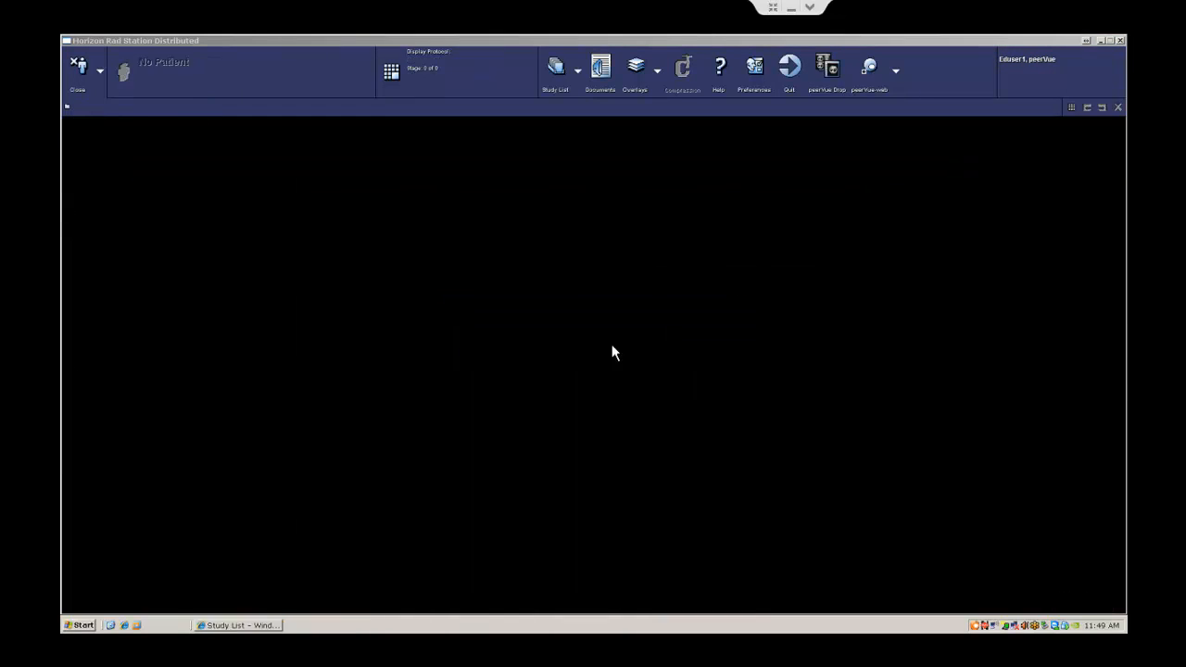
double_click(81, 536)
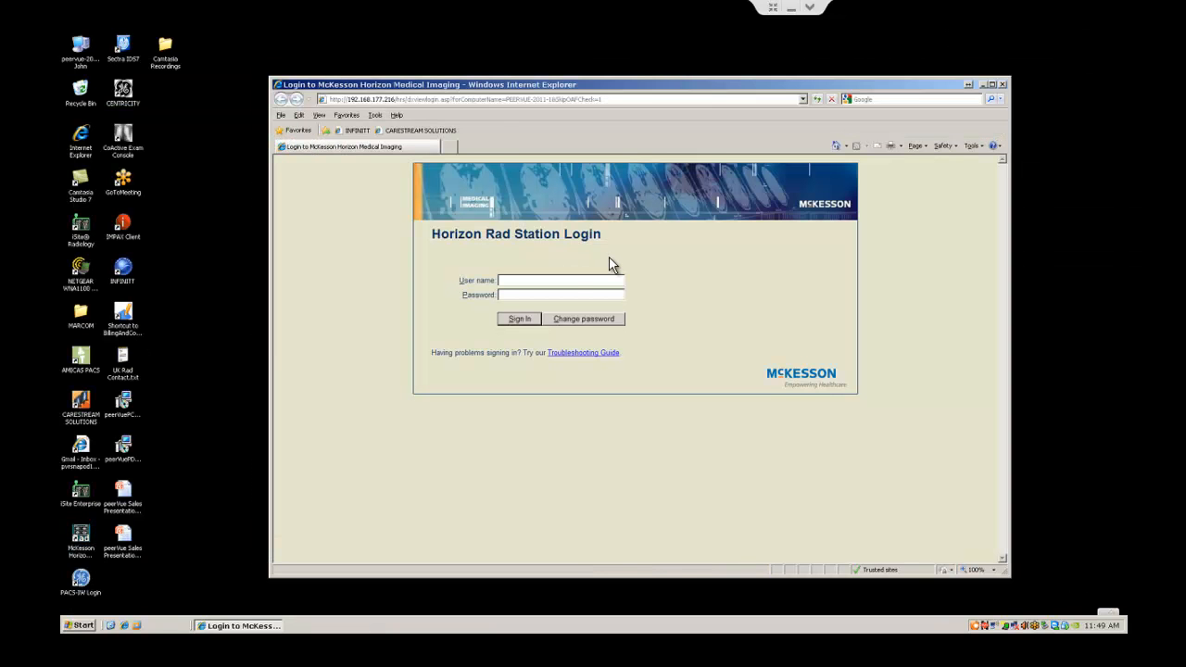
text(raduser1*******)
key(Return)
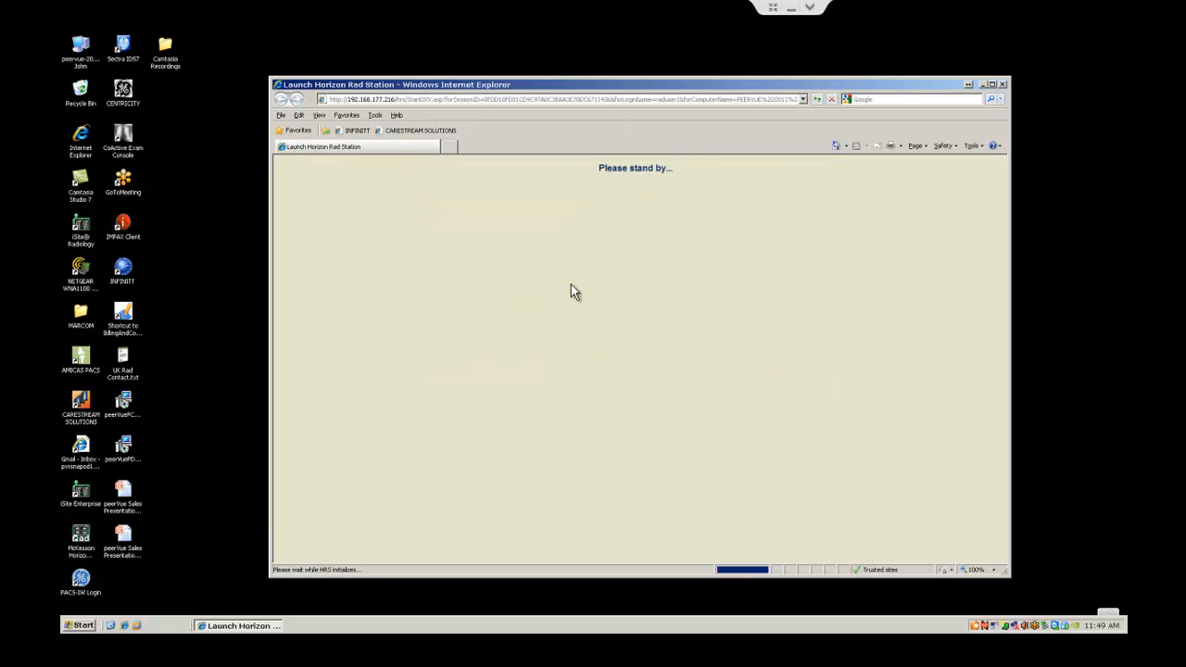
click(993, 84)
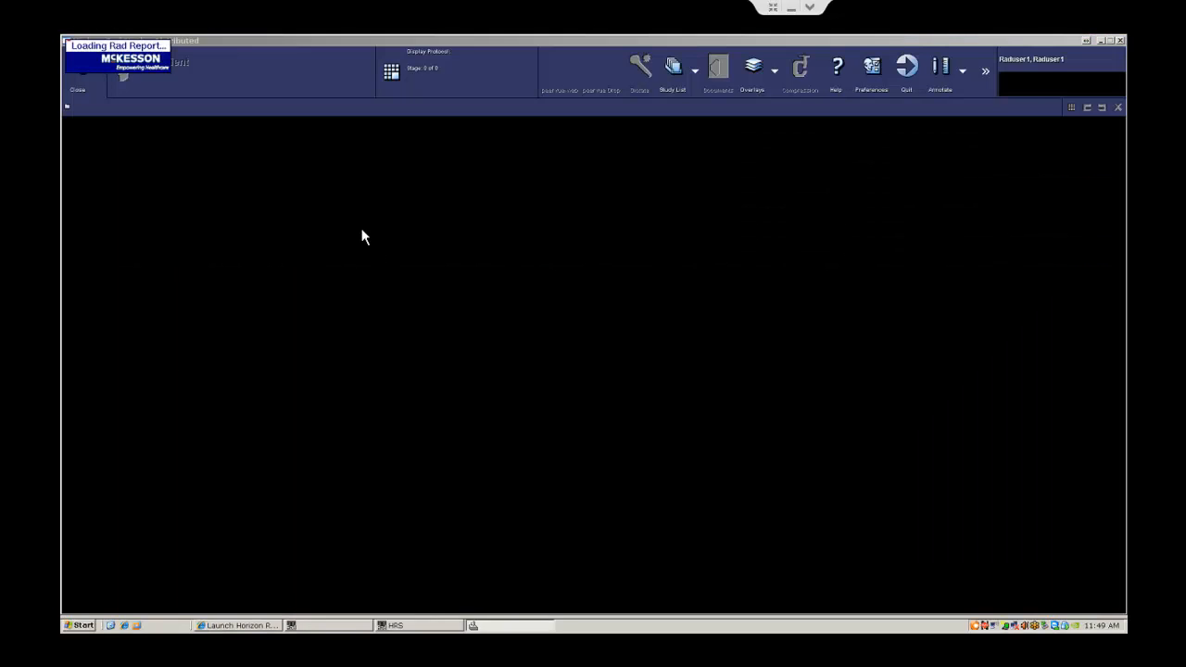
Step: Reopen the nasal bones skull X-ray and bring up its peerVue ED Over Read form
click(676, 79)
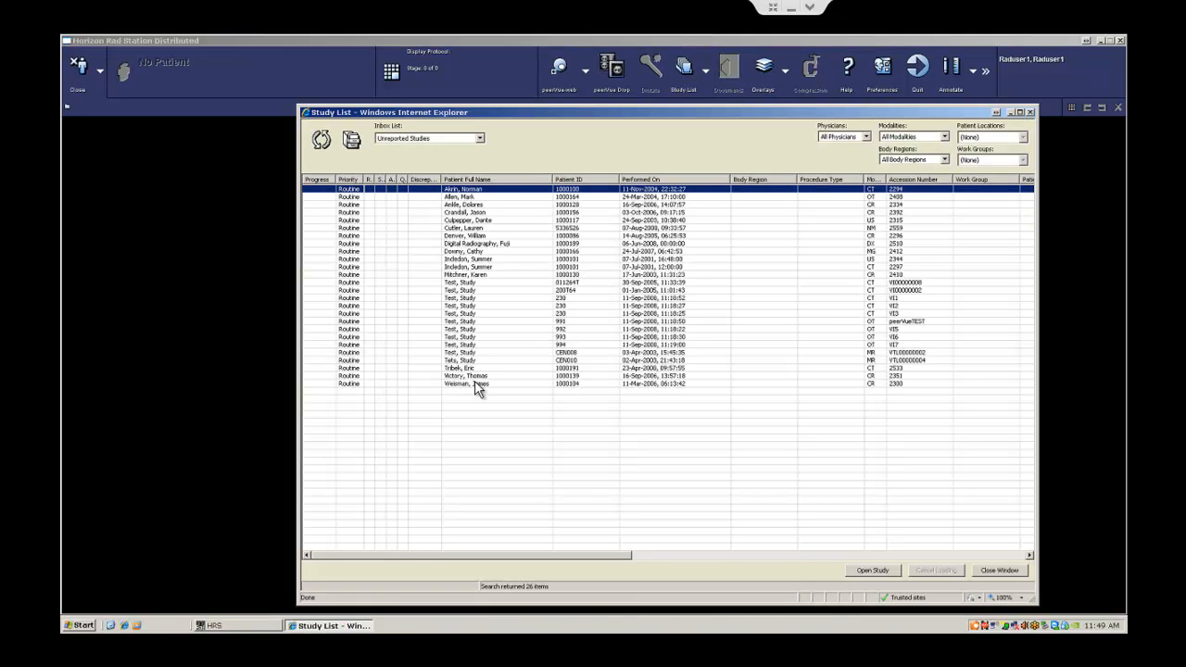
double_click(488, 385)
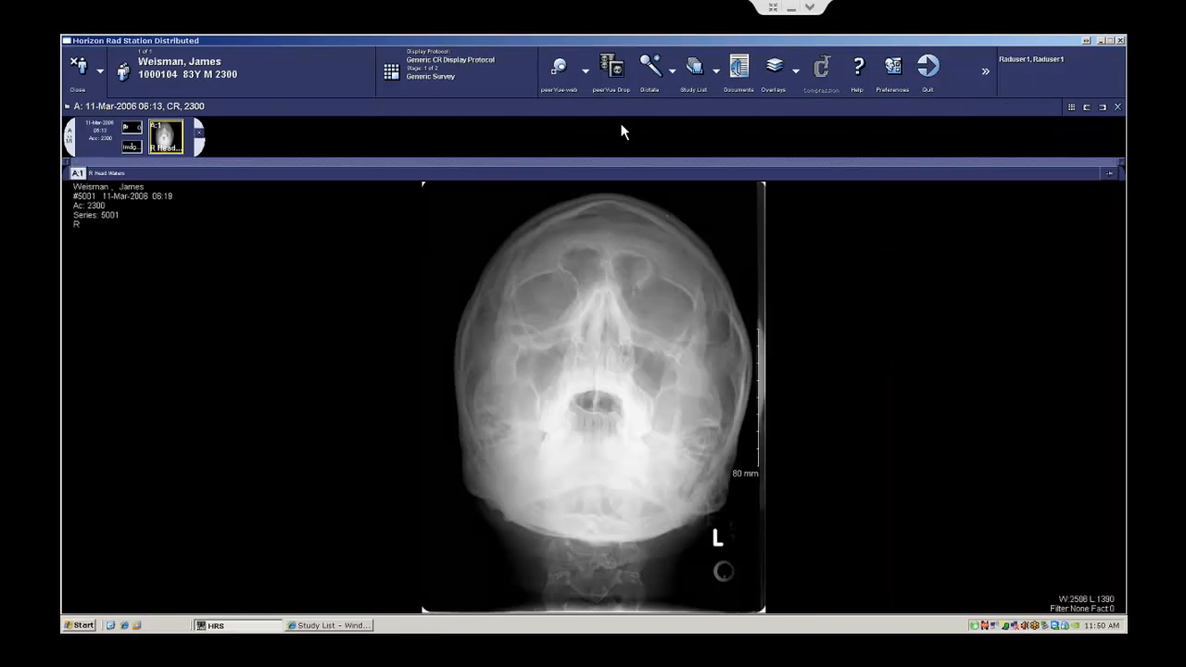
click(617, 95)
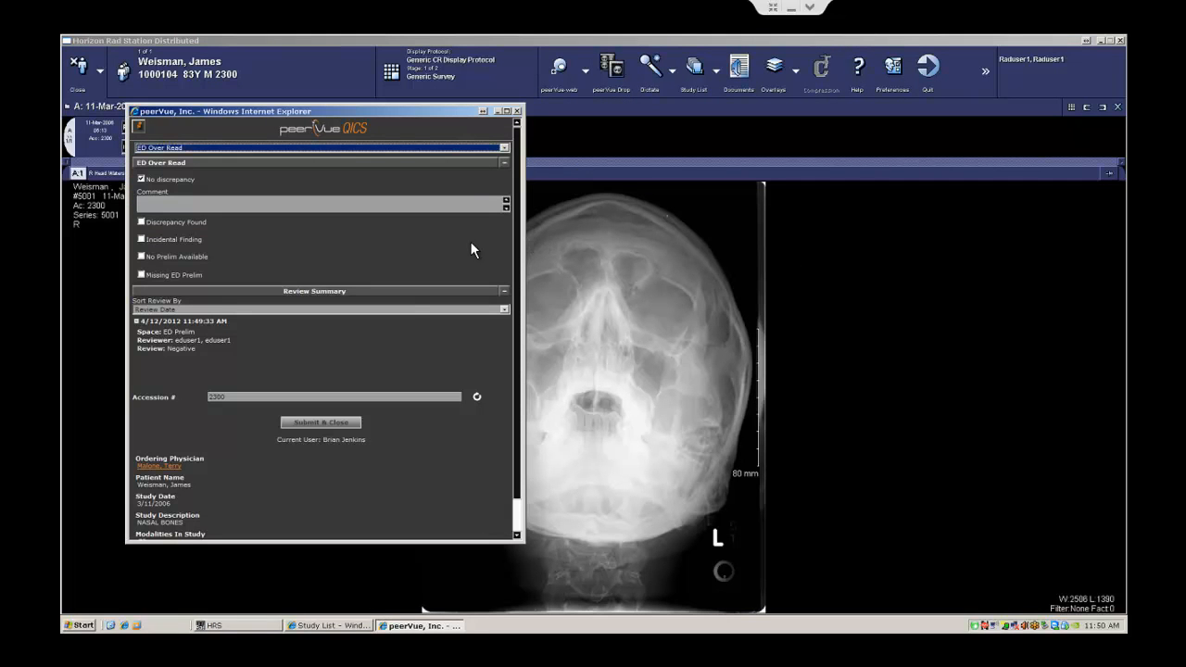
Step: Review the prelim details, mark the over-read Discrepancy Found with 'fx', and submit it
click(195, 350)
drag(165, 346, 139, 332)
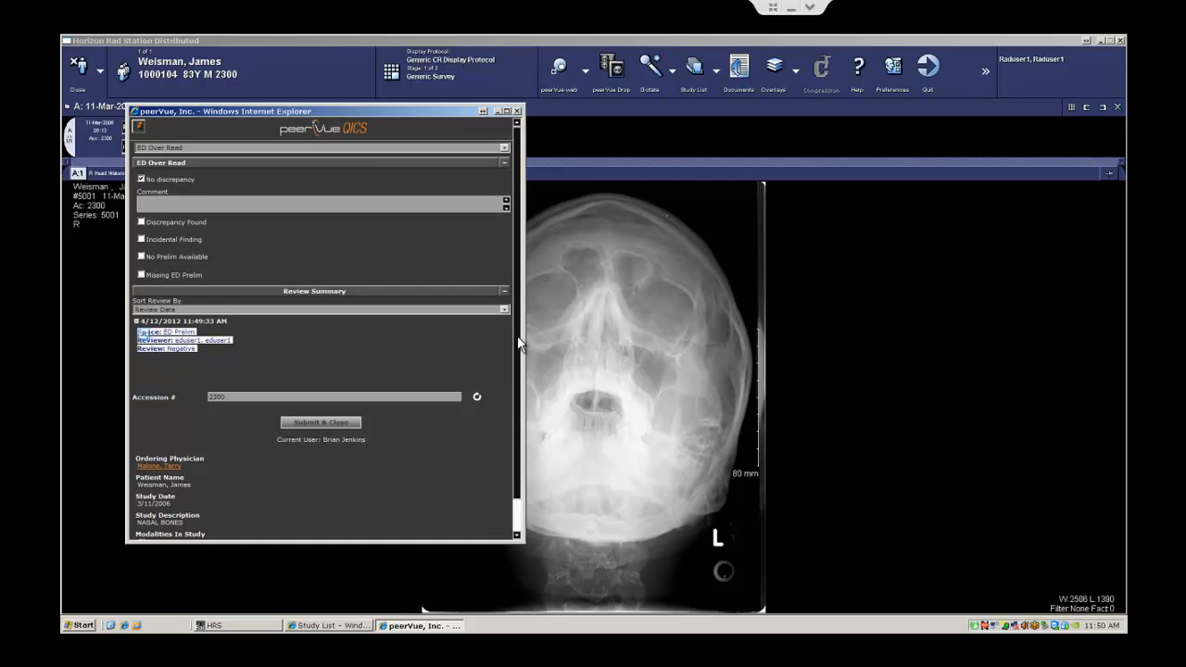
scroll(509, 423, down, 2)
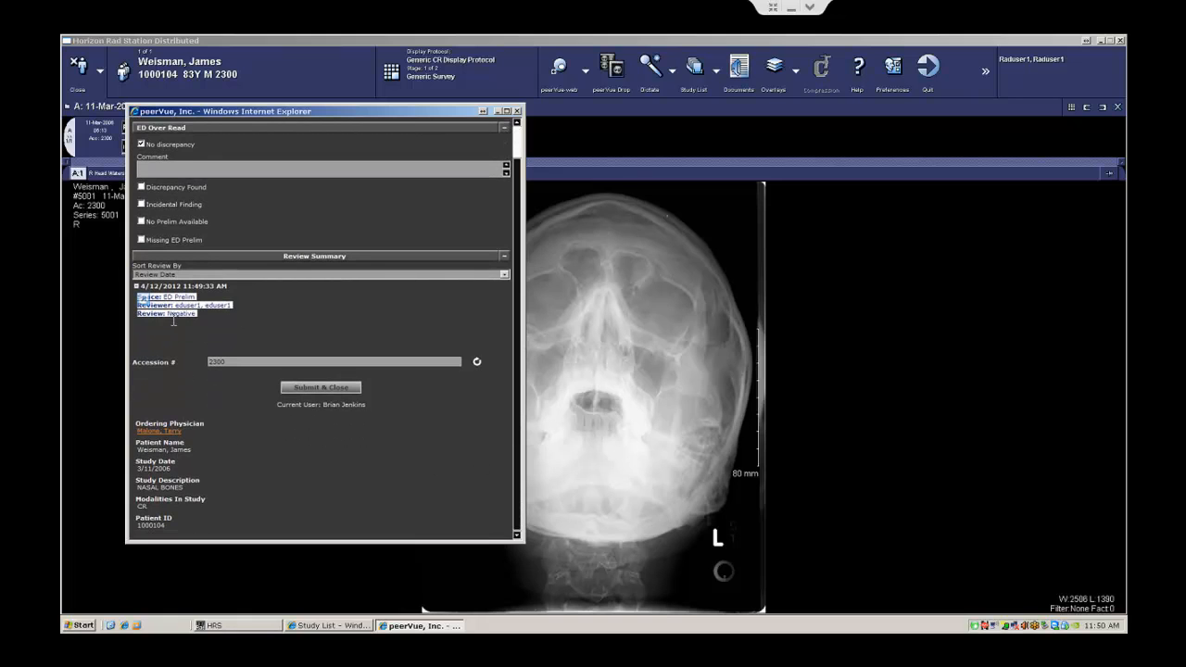
click(653, 297)
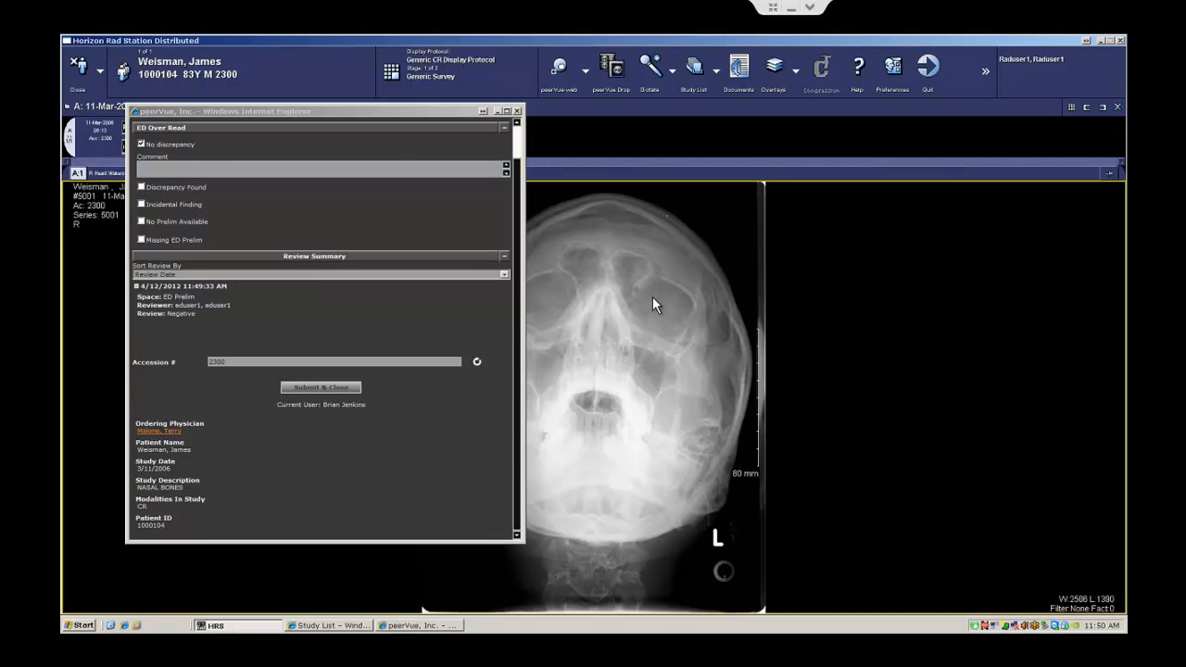
click(141, 187)
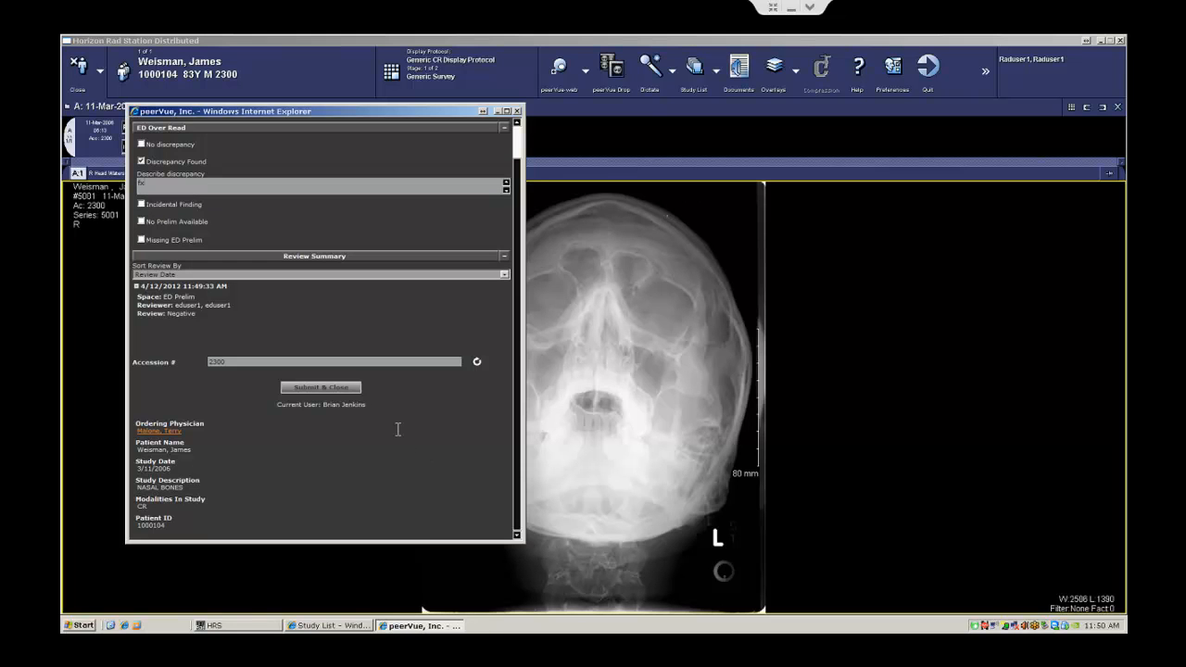
click(345, 390)
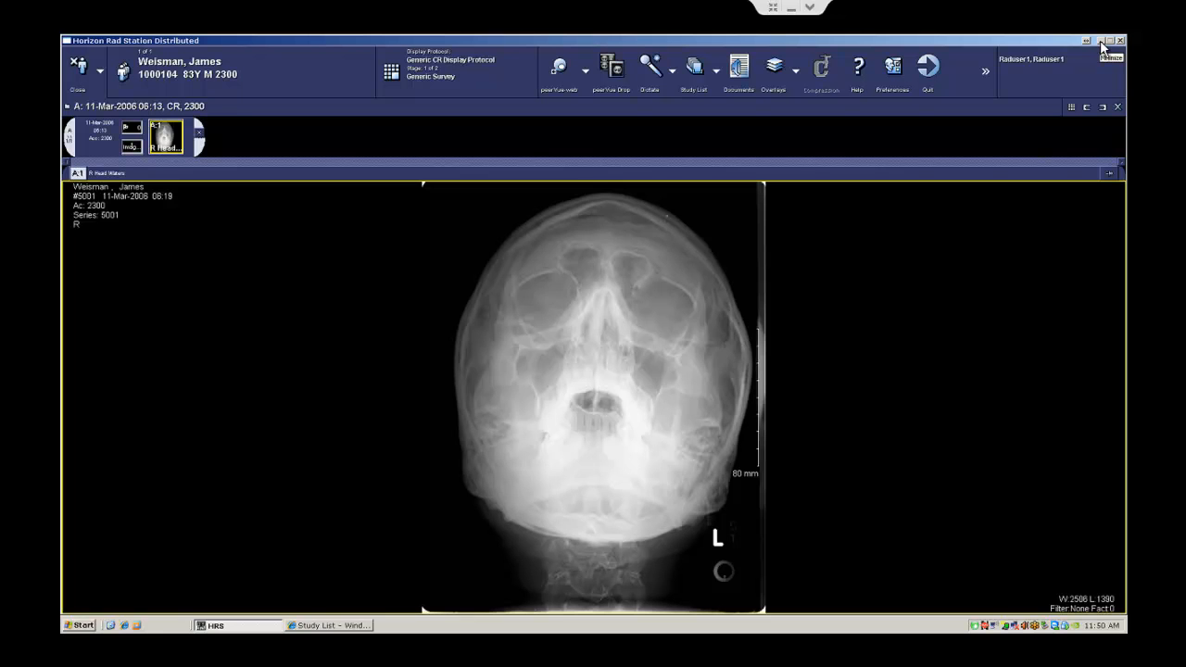
Step: Log the radiologist out of peerVue Monitor, sign in as the ED user, and open the flagged study's followup panel
click(1101, 42)
right_click(972, 623)
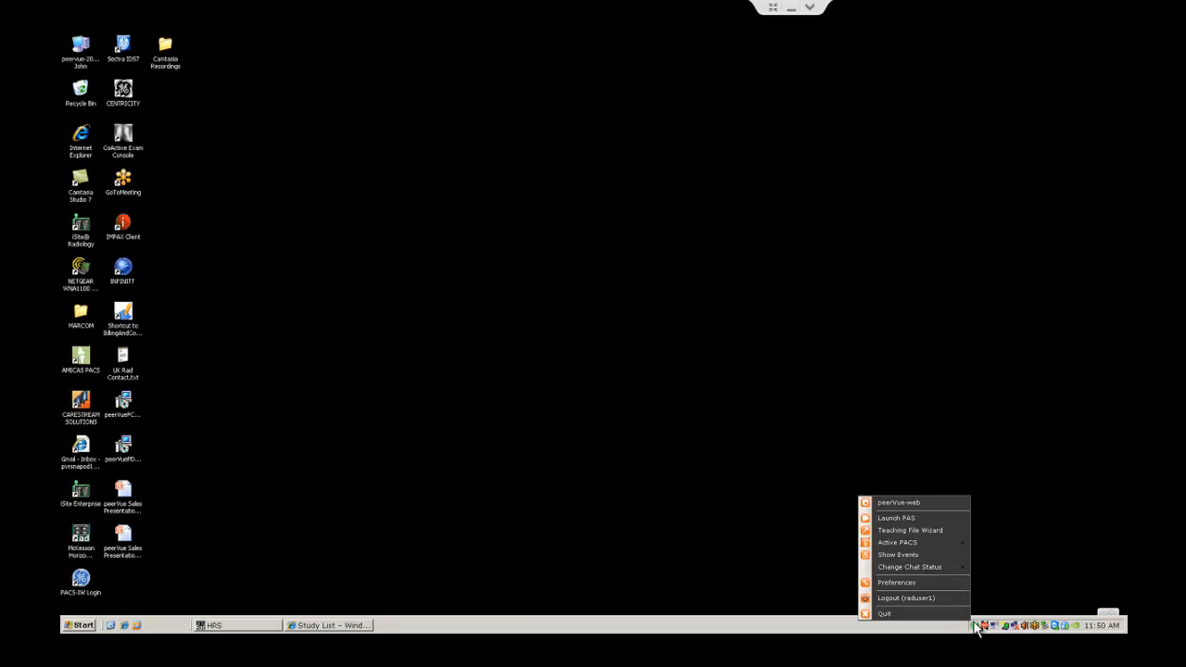
click(949, 599)
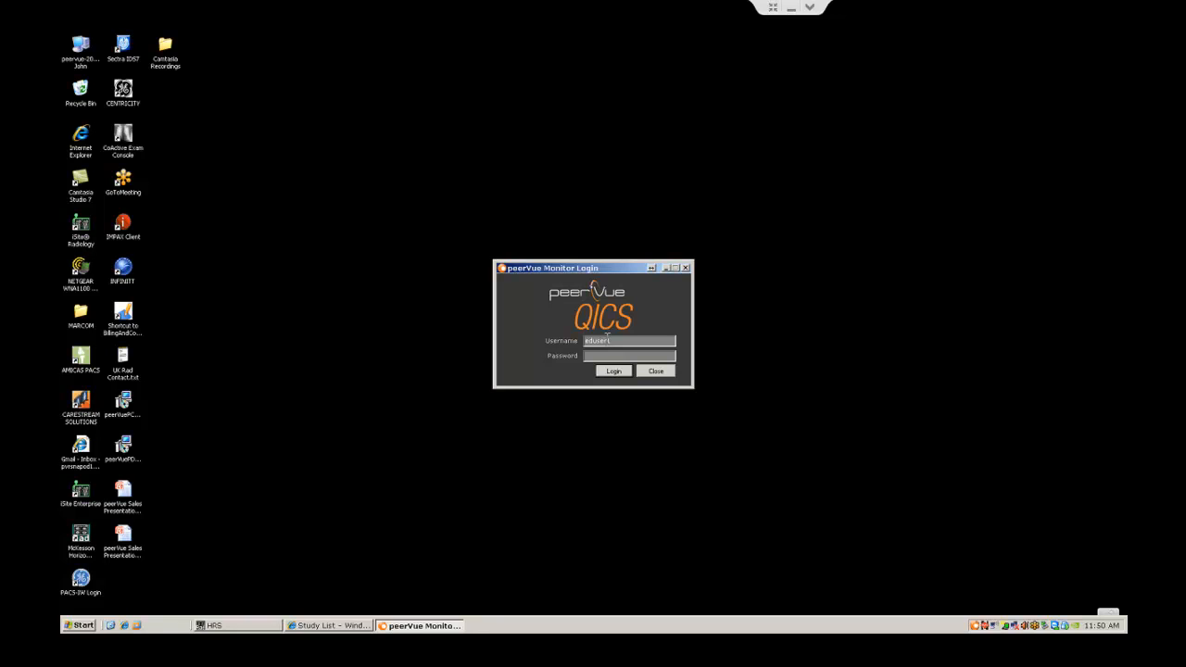
key(Return)
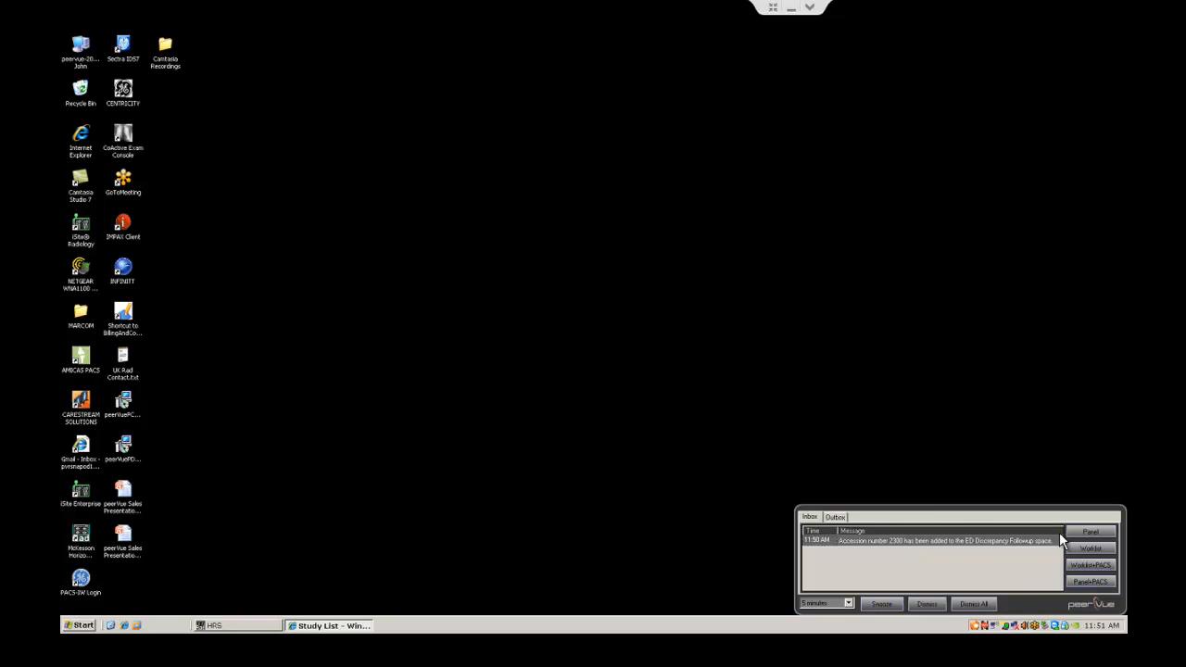
click(1092, 532)
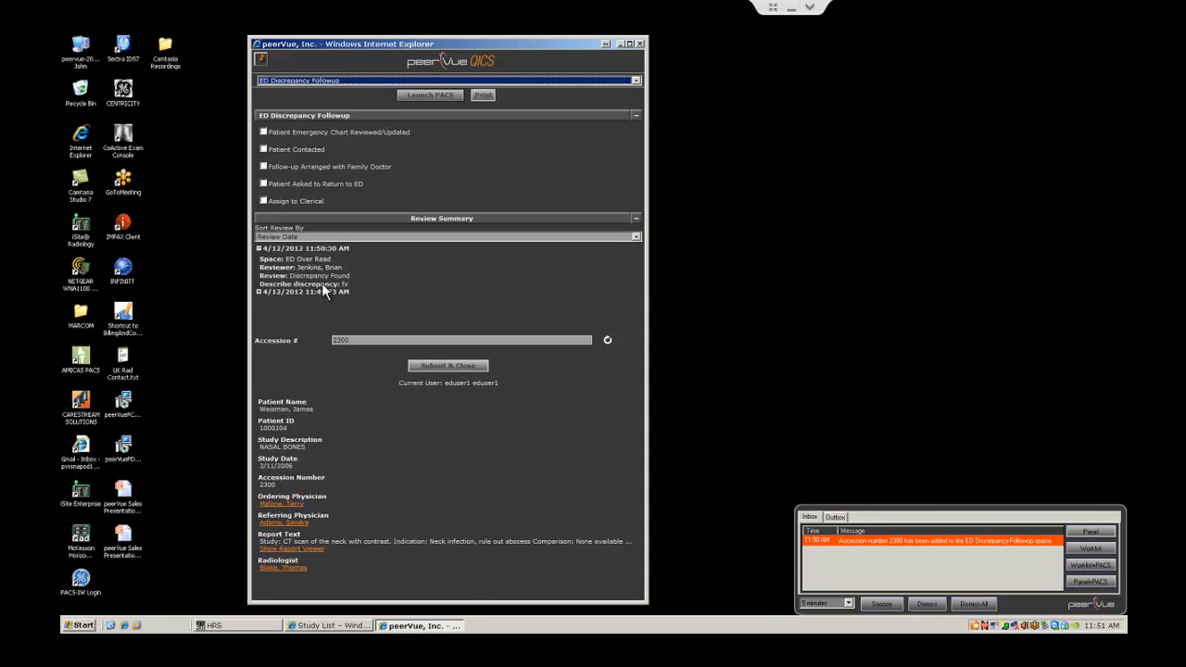
Step: Expand and review the earlier ED Prelim and ED Over Read entries
click(259, 291)
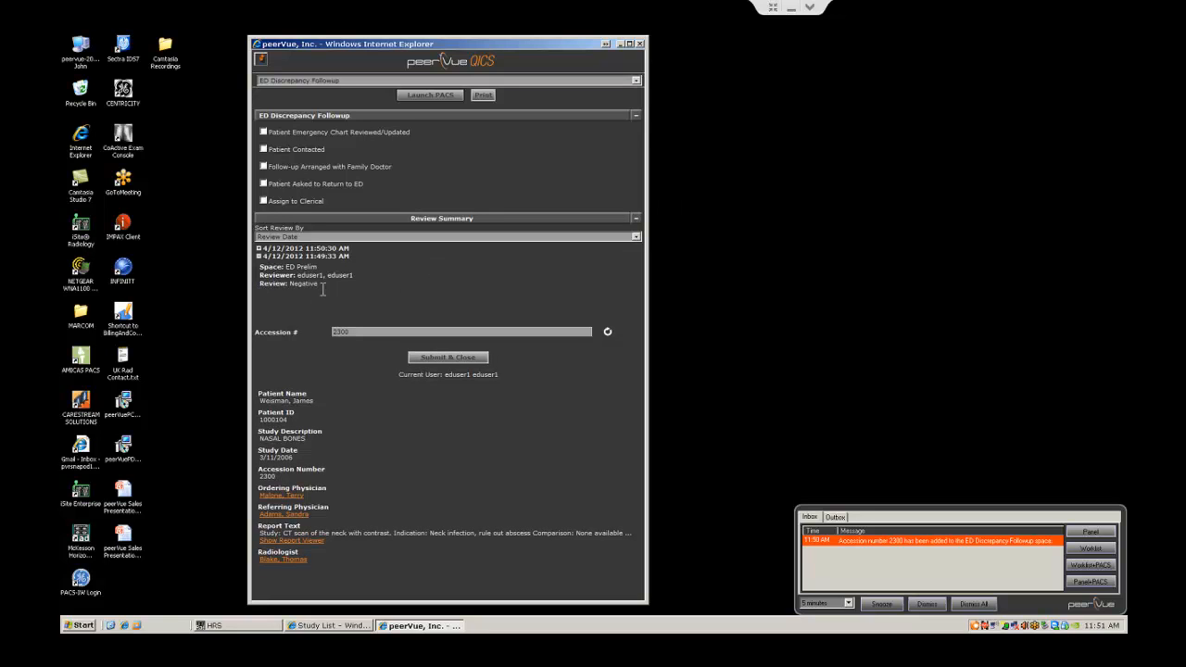
drag(272, 280, 344, 286)
click(259, 249)
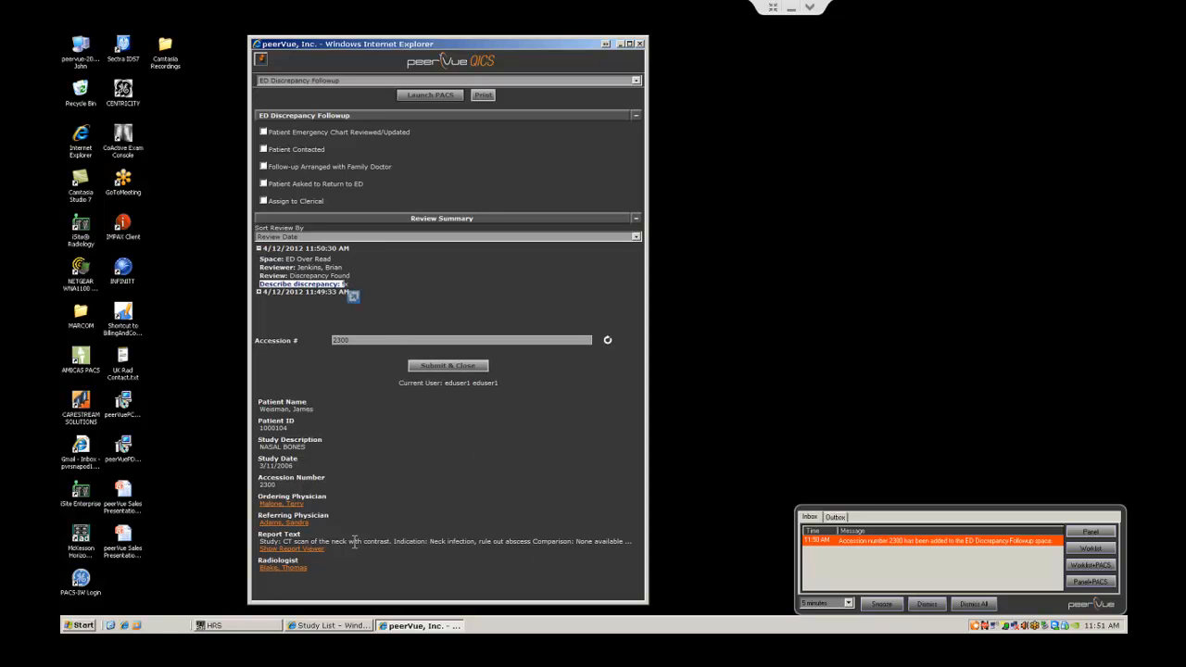
Step: Check Patient Emergency Chart Reviewed/Updated and submit the discrepancy followup
mouse_move(312, 556)
mouse_move(296, 508)
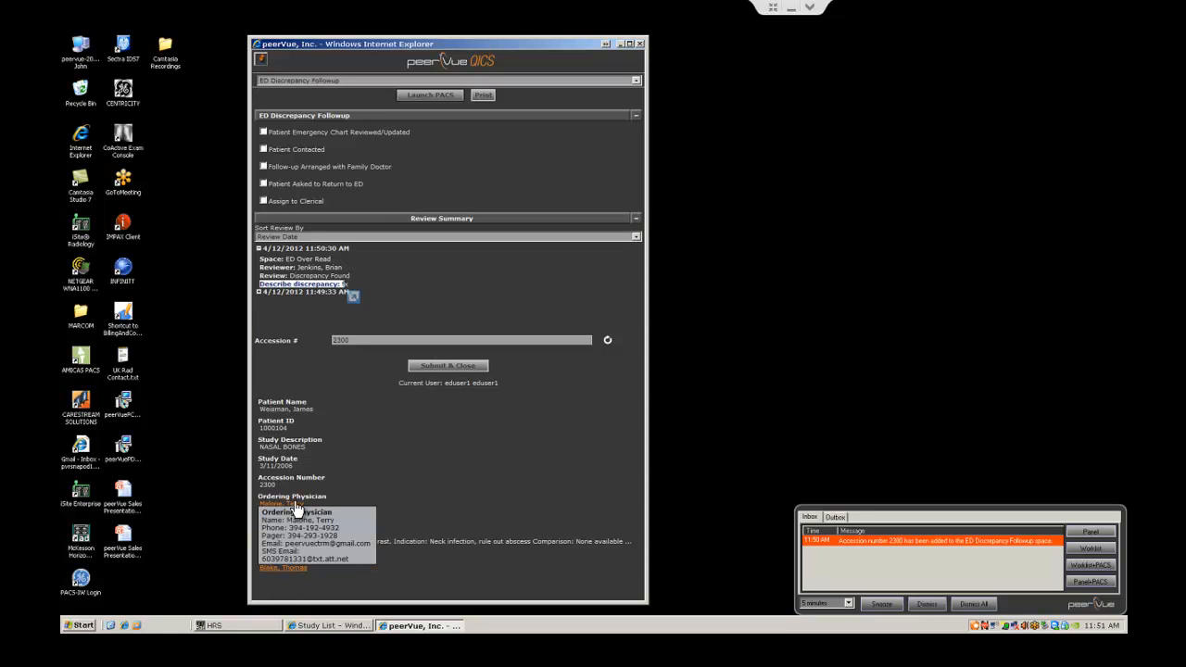
click(263, 132)
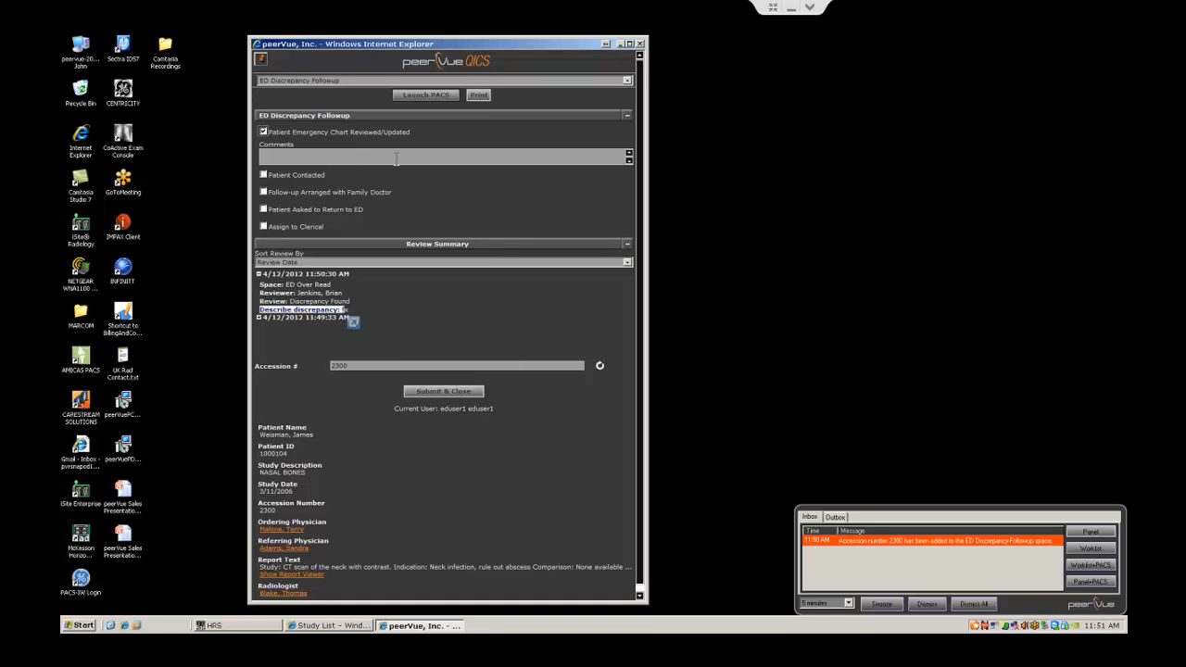
click(442, 393)
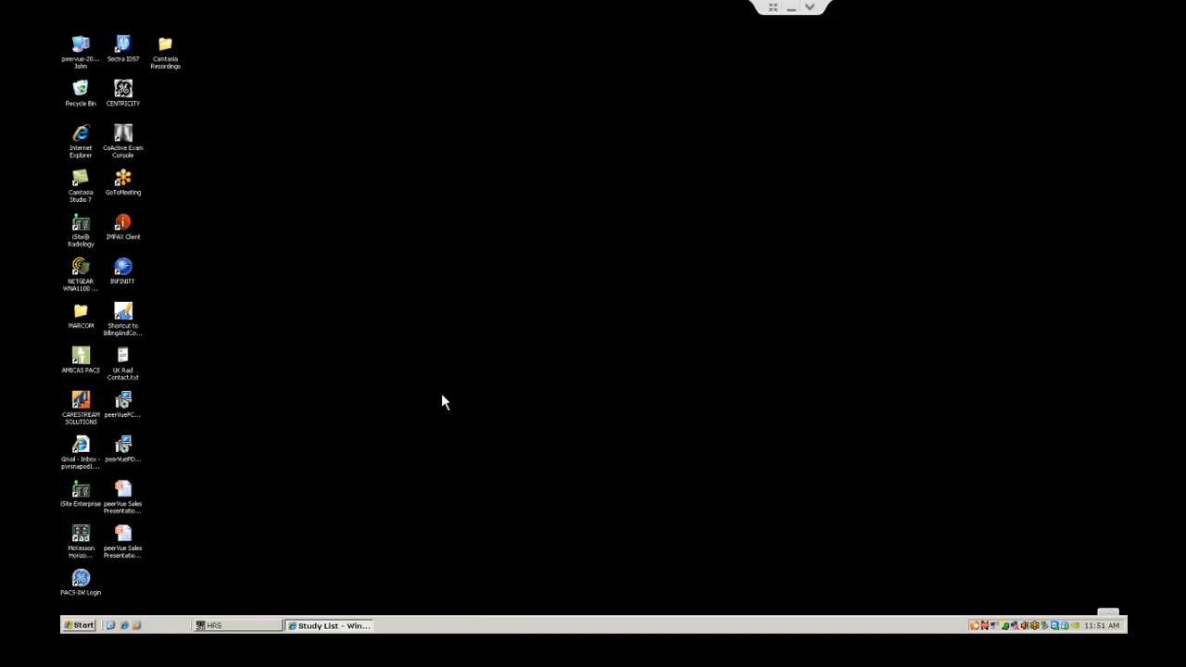